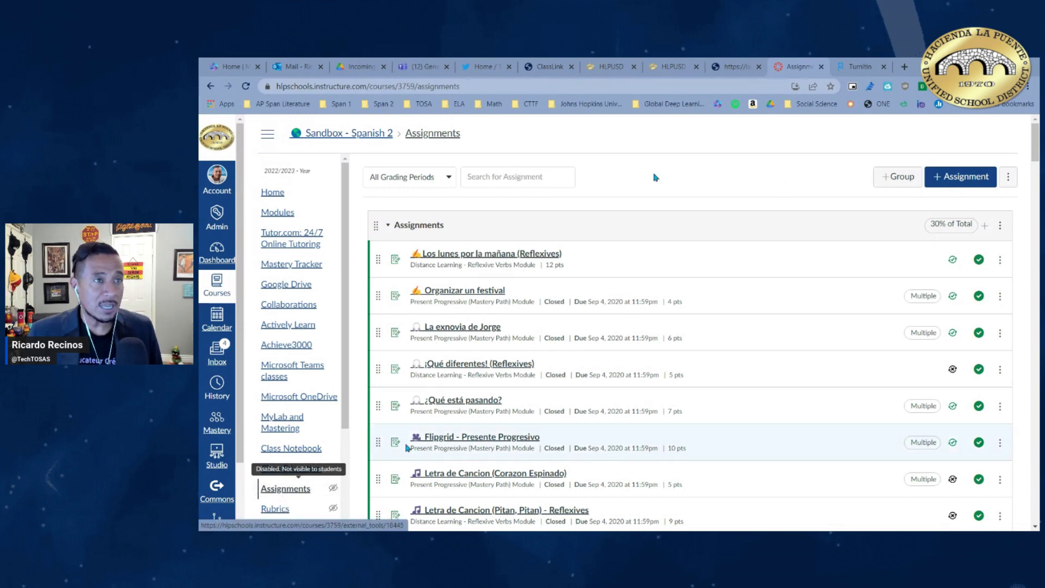
- Start a new Turnitin assignment from the Assignments page's extra options menu
click(1009, 178)
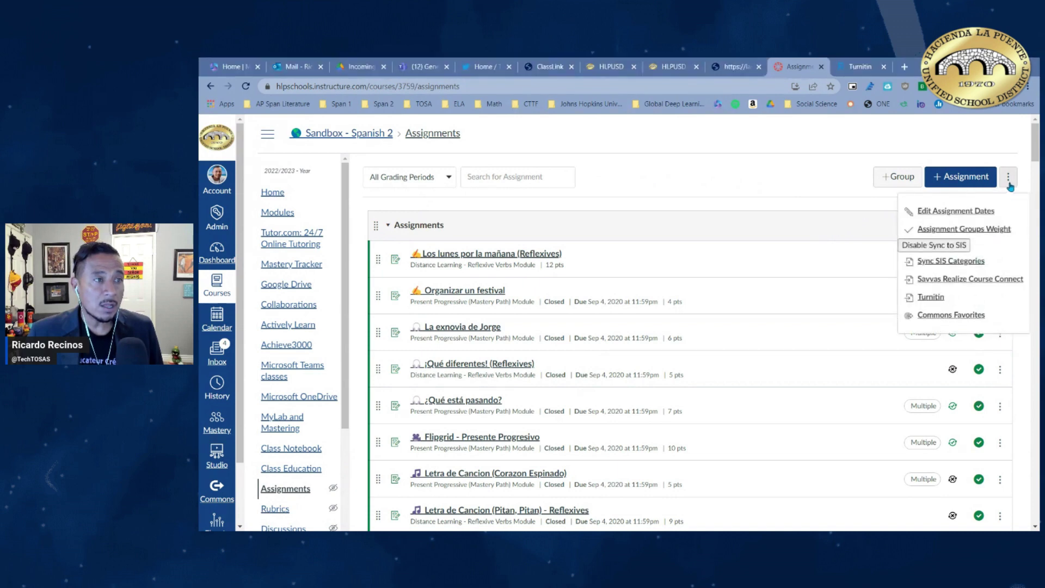
click(934, 300)
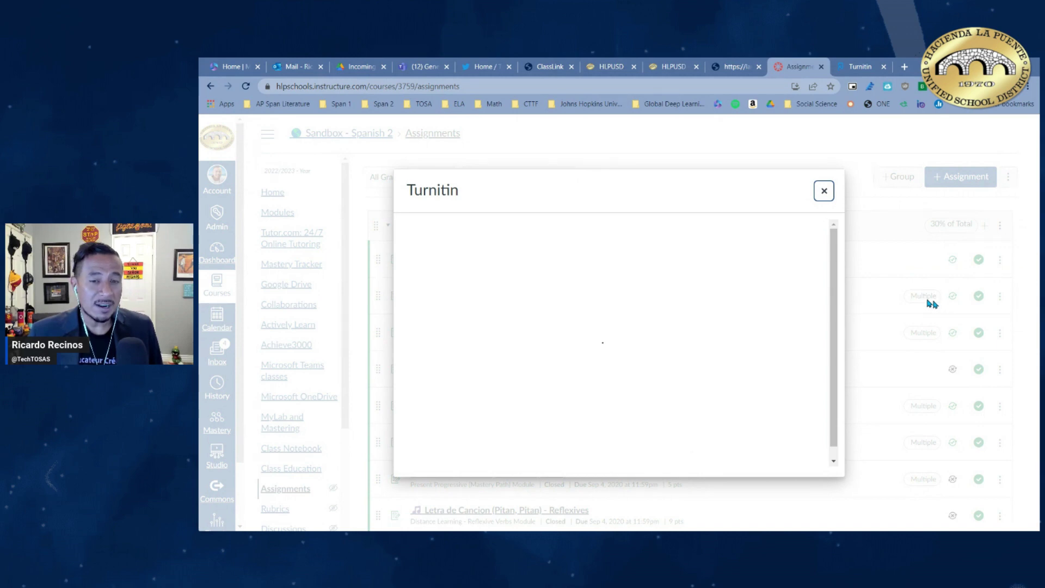
- Enter 'AI in Education' as the assignment title, fixing the typos along the way
click(515, 257)
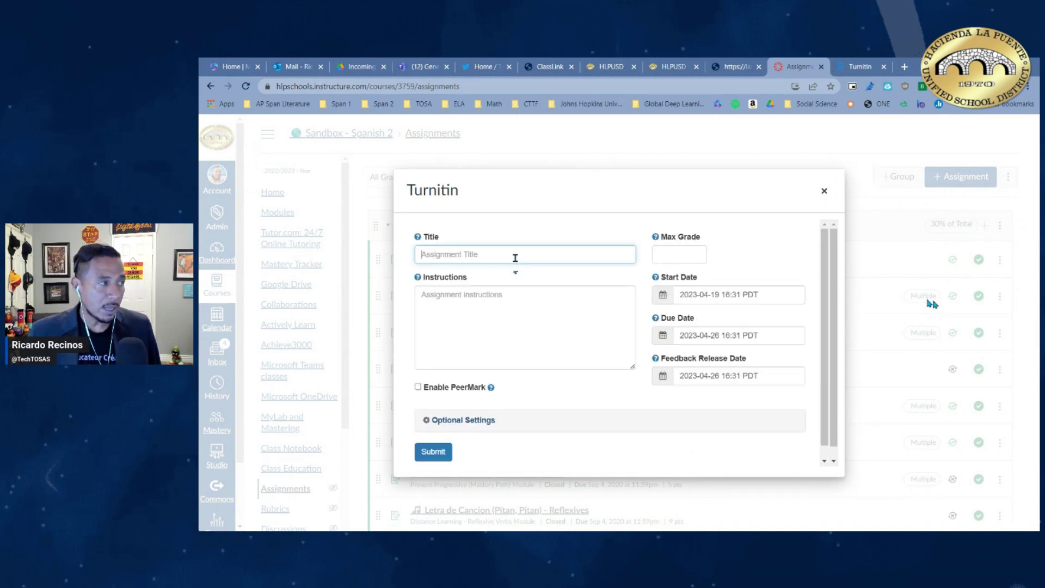
text(AI E)
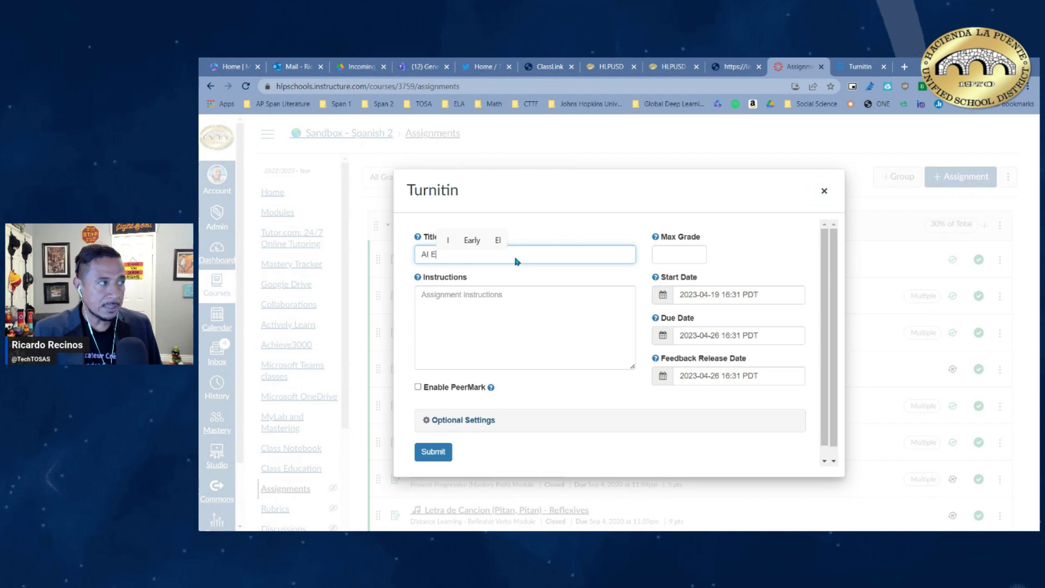
key(BackSpace)
text(De)
key(BackSpace)
key(BackSpace)
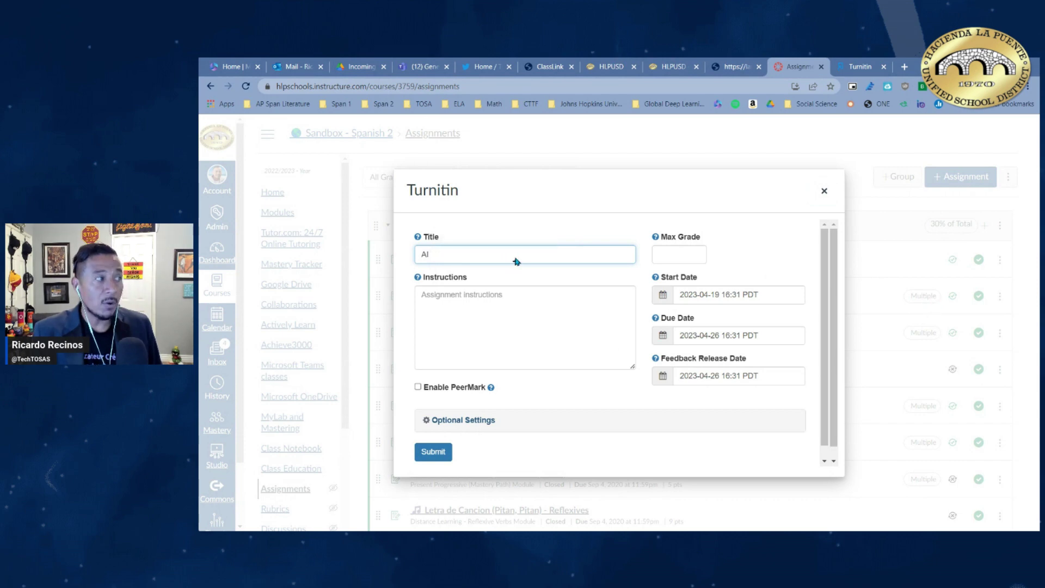
text(in Educatino)
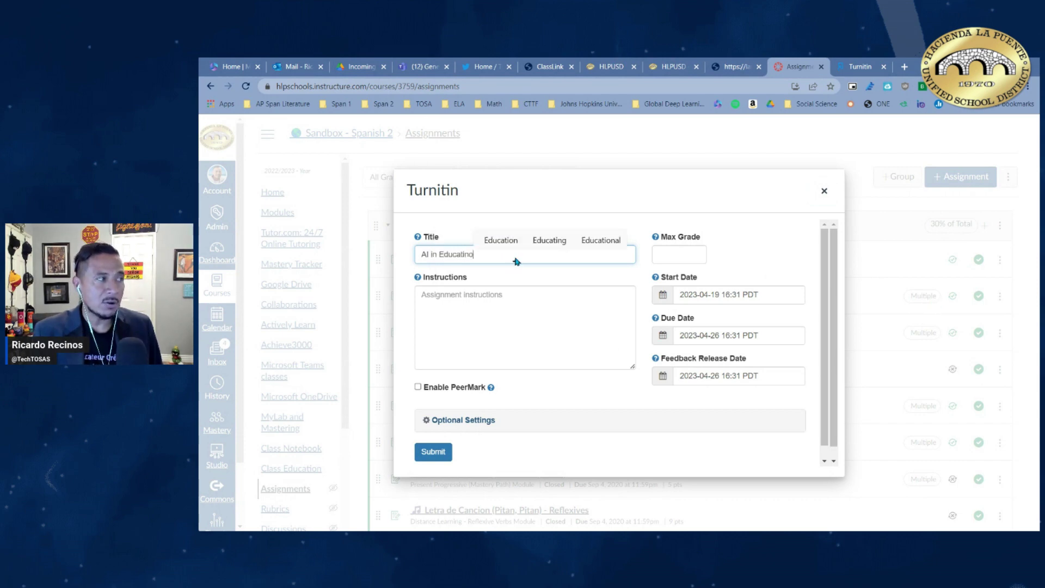
key(BackSpace)
key(BackSpace)
text(on)
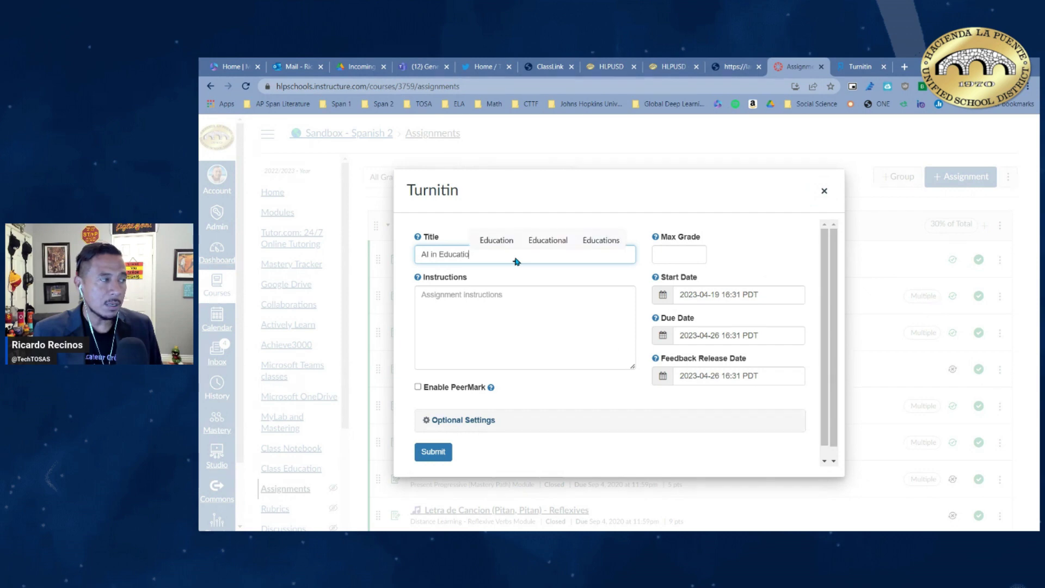
- Set the maximum grade to 40 and begin the instructions with 'Please'
click(669, 251)
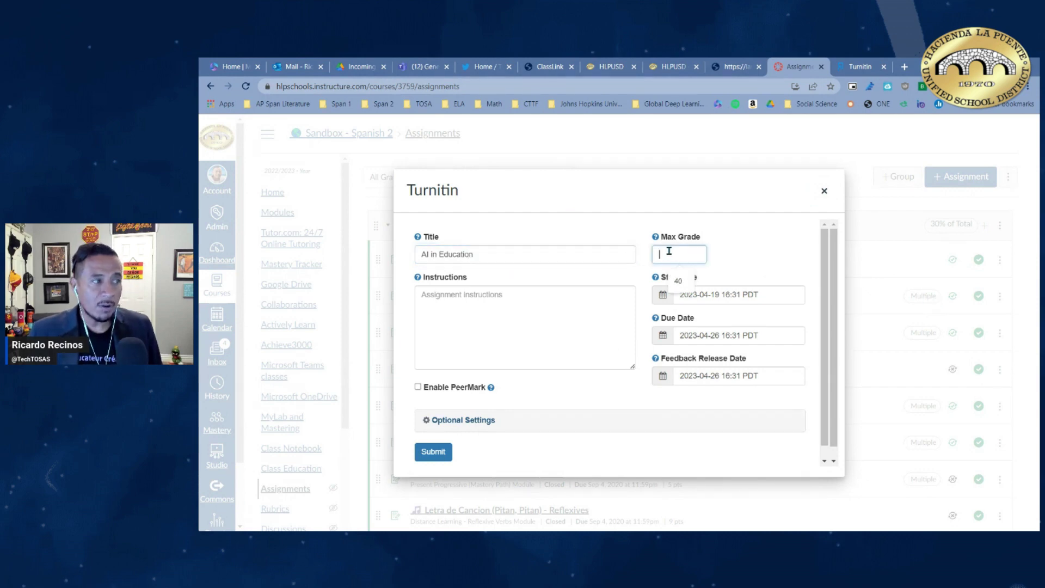
click(677, 281)
click(466, 303)
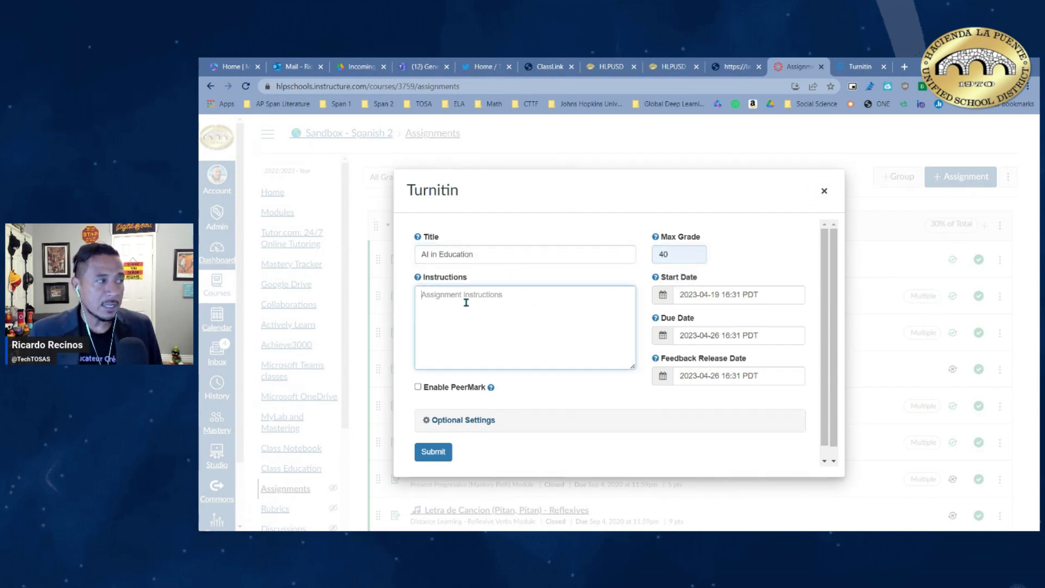
text(Please ....)
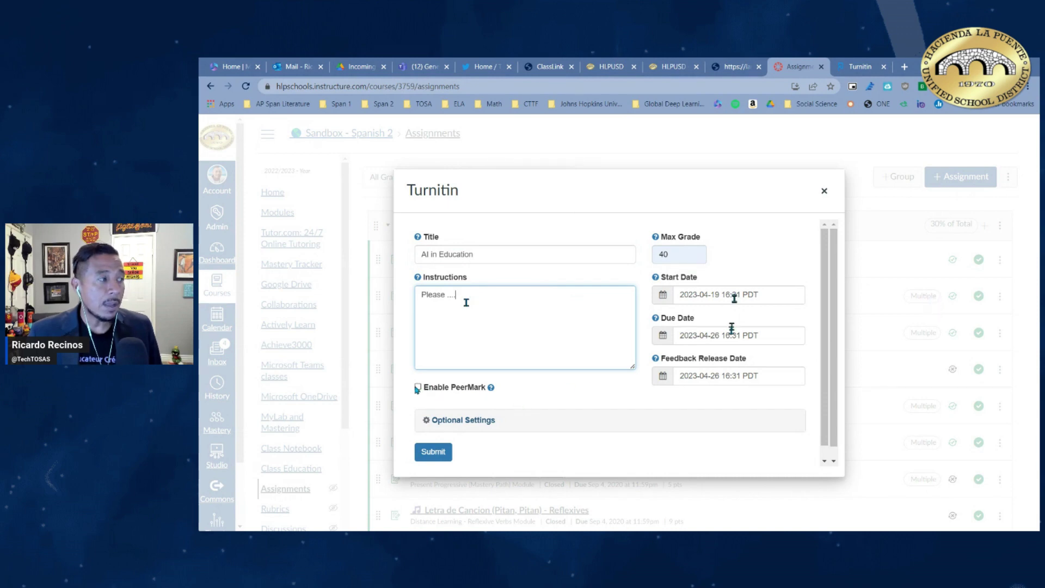
- Expand Optional Settings and review the submission, Compare against and Similarity Report options
click(431, 420)
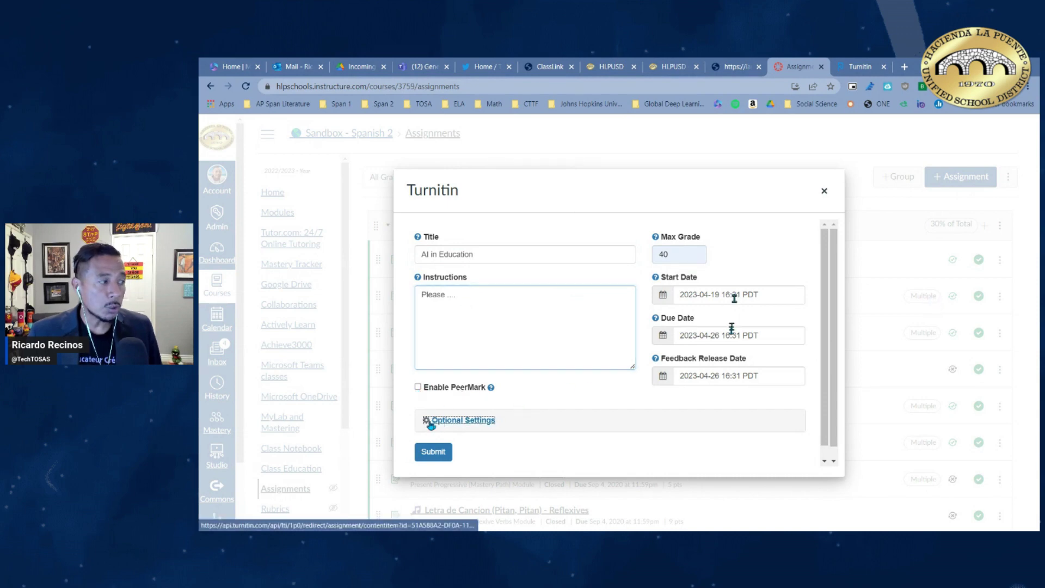
scroll(509, 413, down, 2)
scroll(534, 416, down, 2)
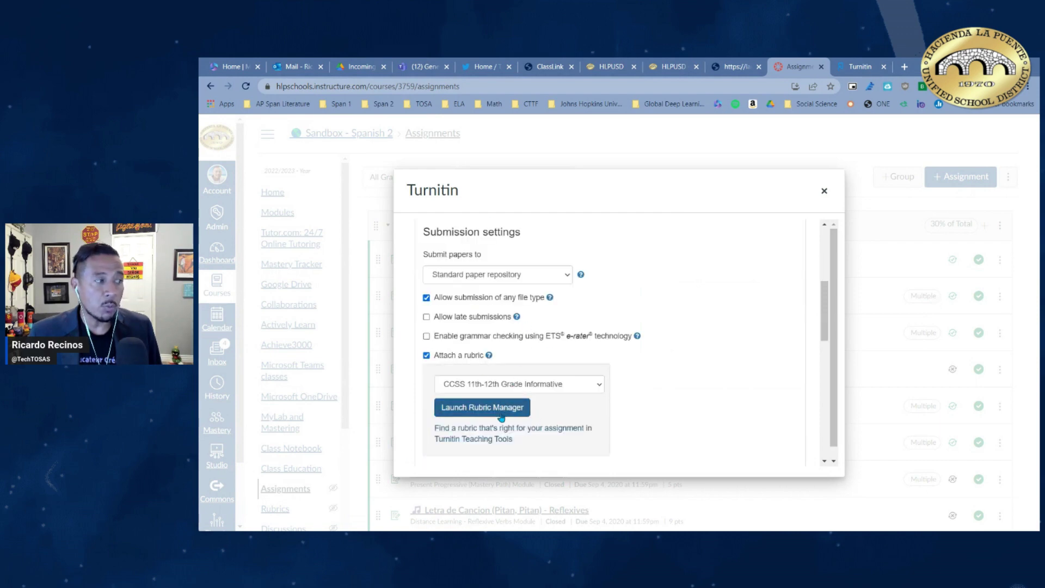
scroll(602, 397, down, 2)
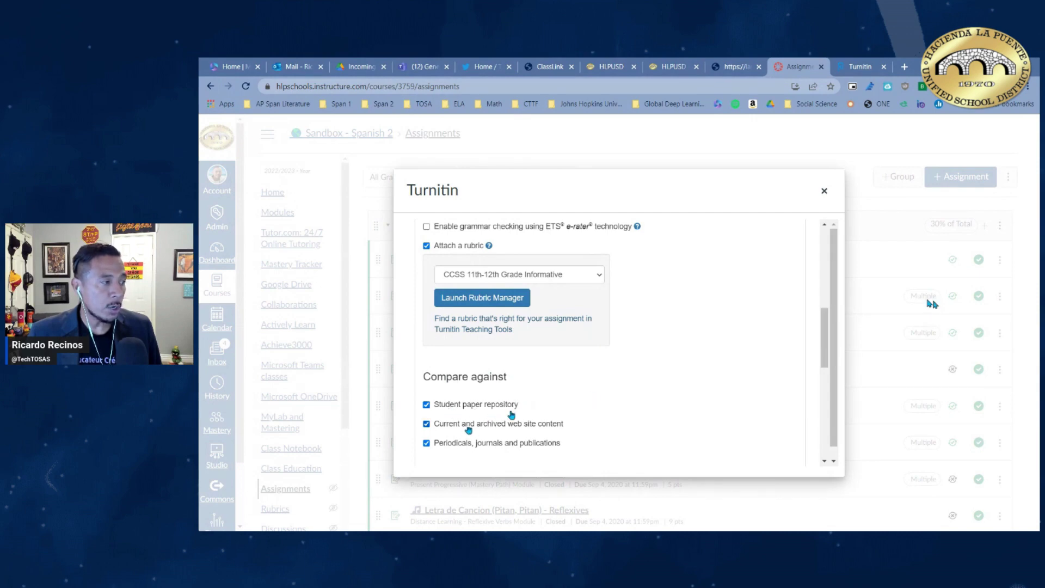
scroll(579, 435, down, 1)
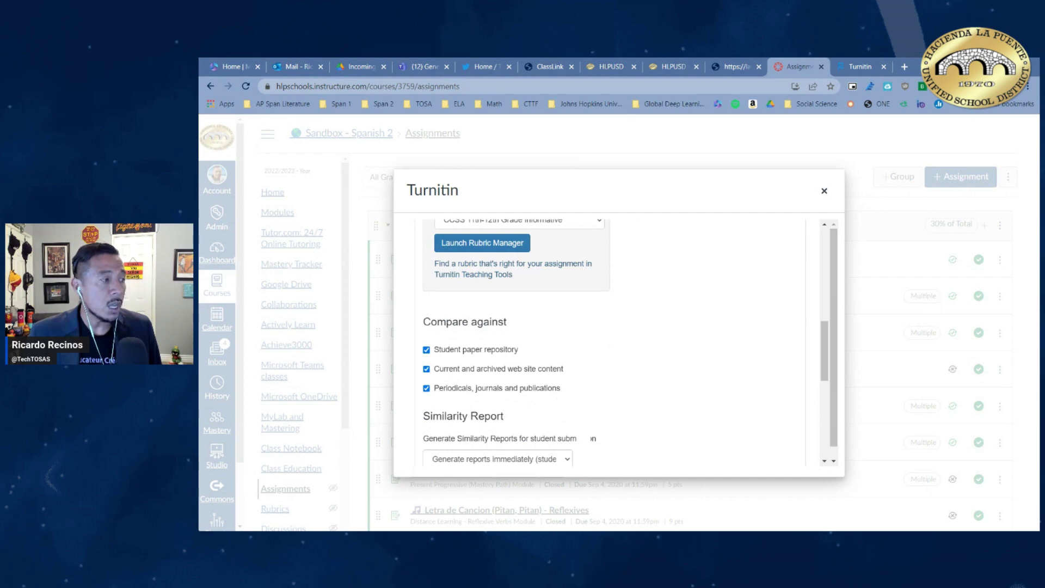
scroll(583, 438, down, 1)
scroll(510, 377, down, 2)
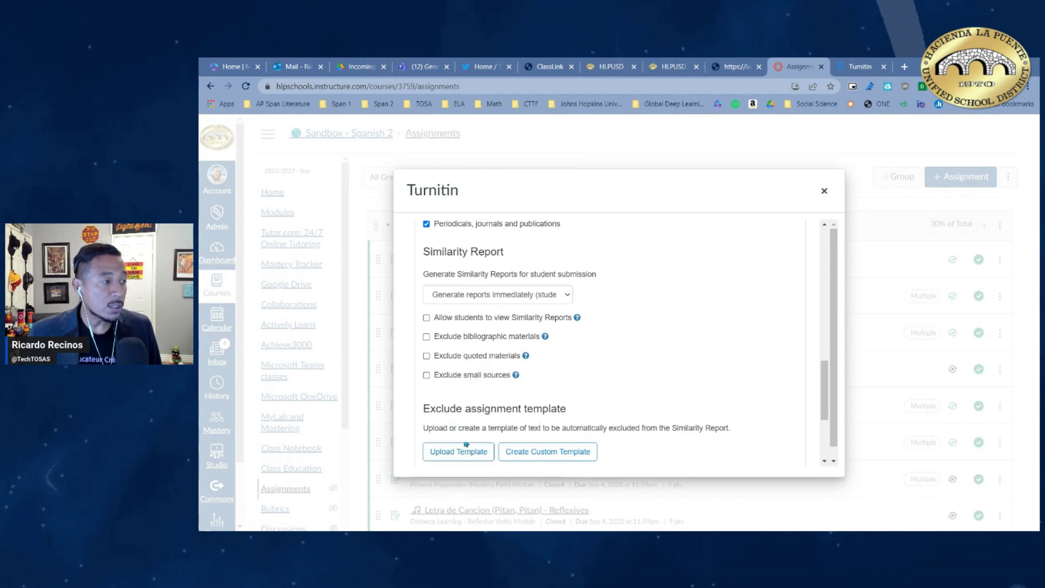
scroll(584, 420, down, 1)
scroll(502, 413, down, 1)
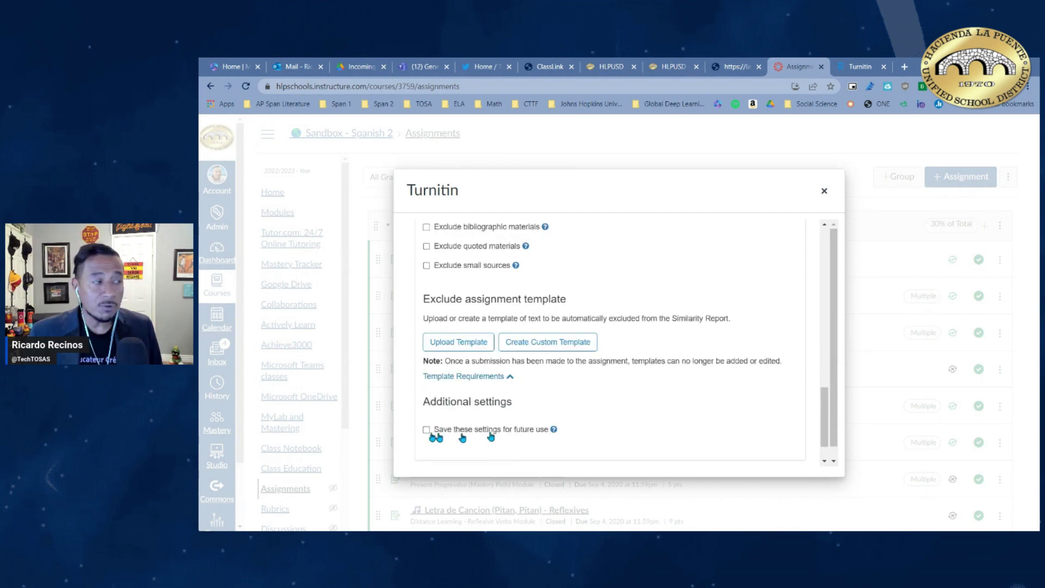
scroll(500, 430, up, 3)
scroll(501, 428, down, 4)
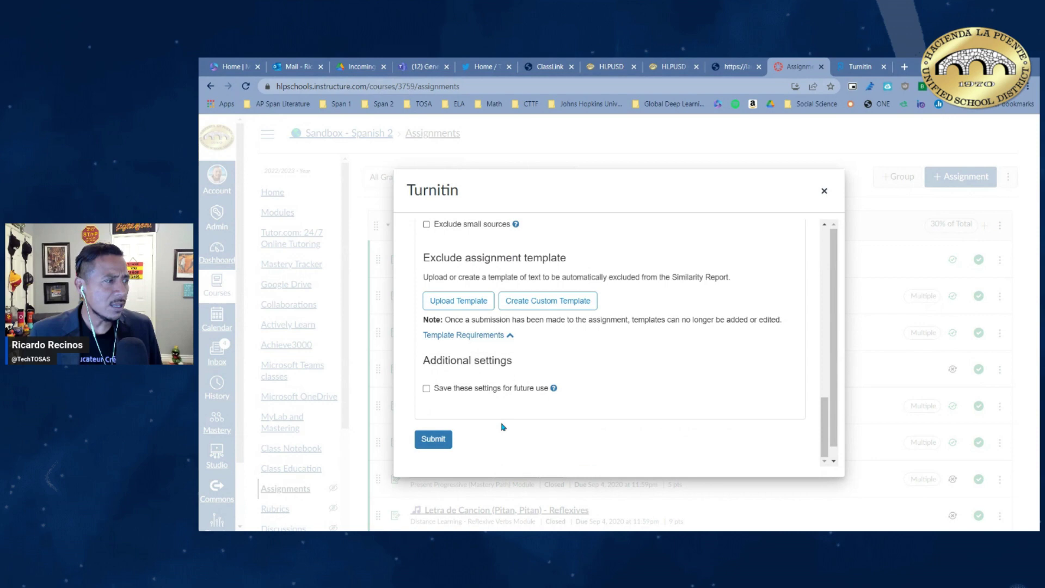
- Create the assignment and refresh Assignments to find AI in Education, 40 points, due Apr 26
click(425, 442)
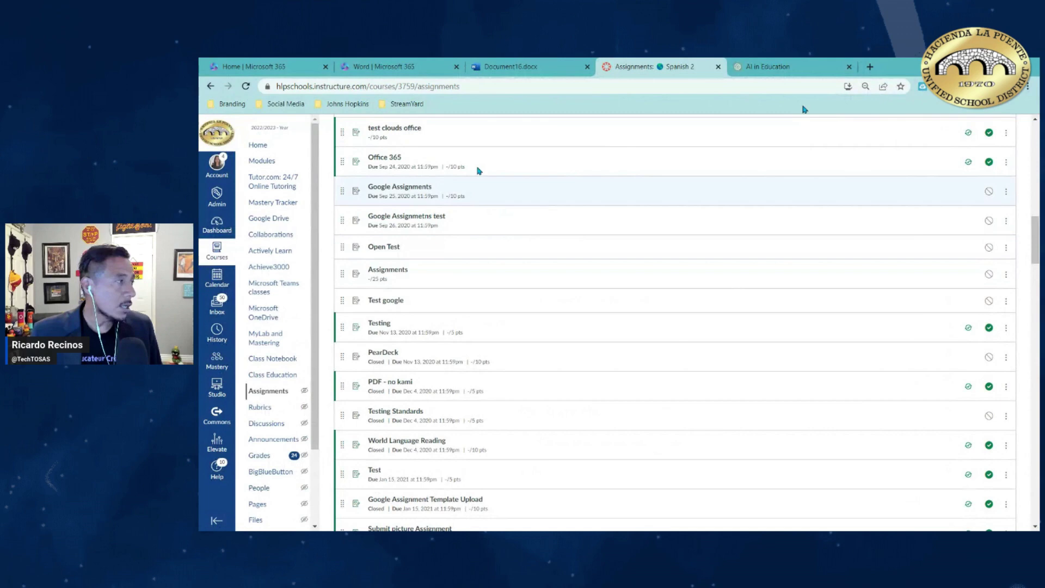
click(246, 86)
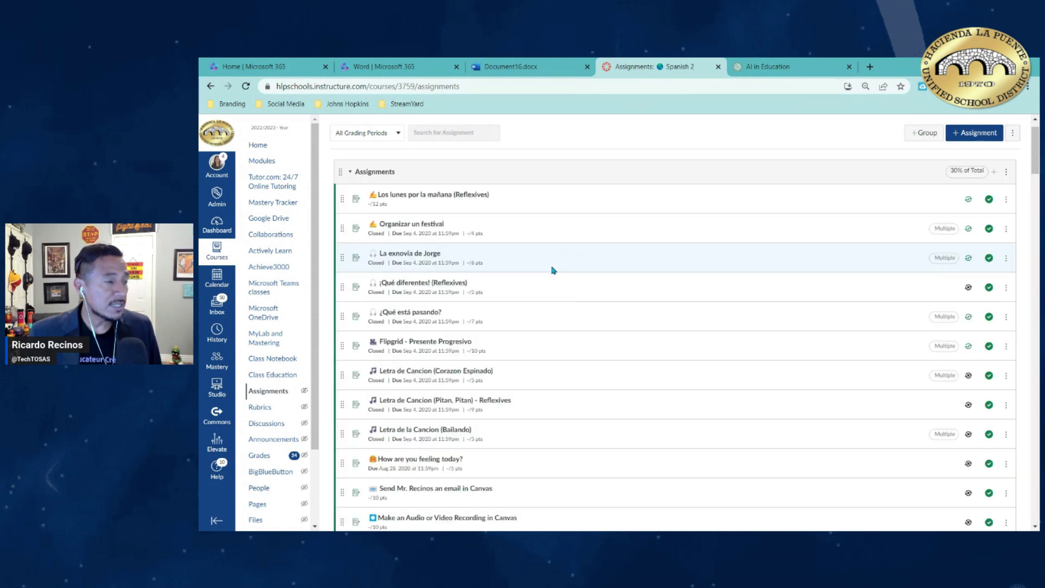
scroll(581, 271, down, 2)
scroll(581, 272, down, 15)
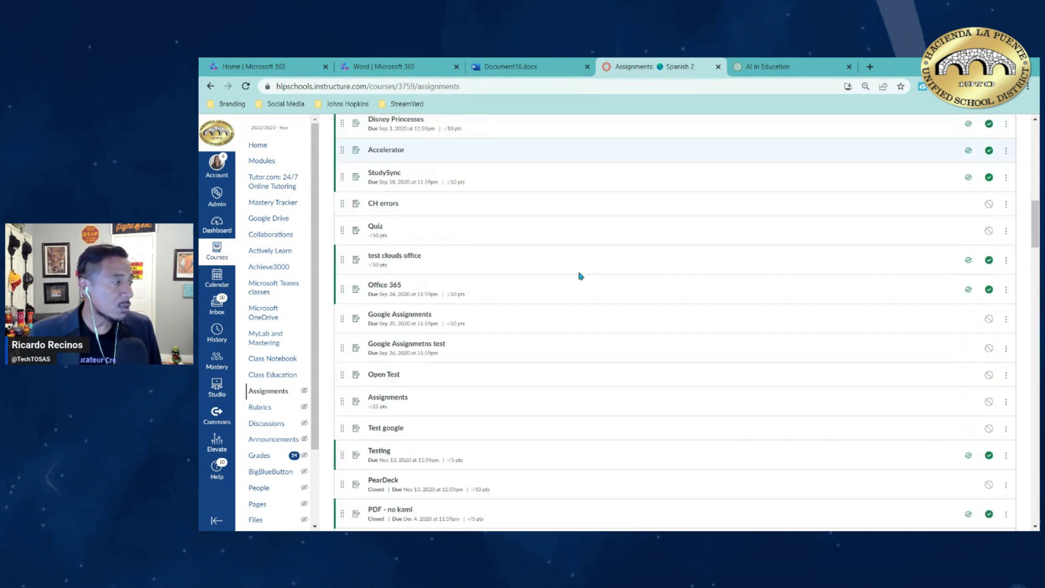
scroll(580, 277, down, 5)
scroll(581, 276, down, 3)
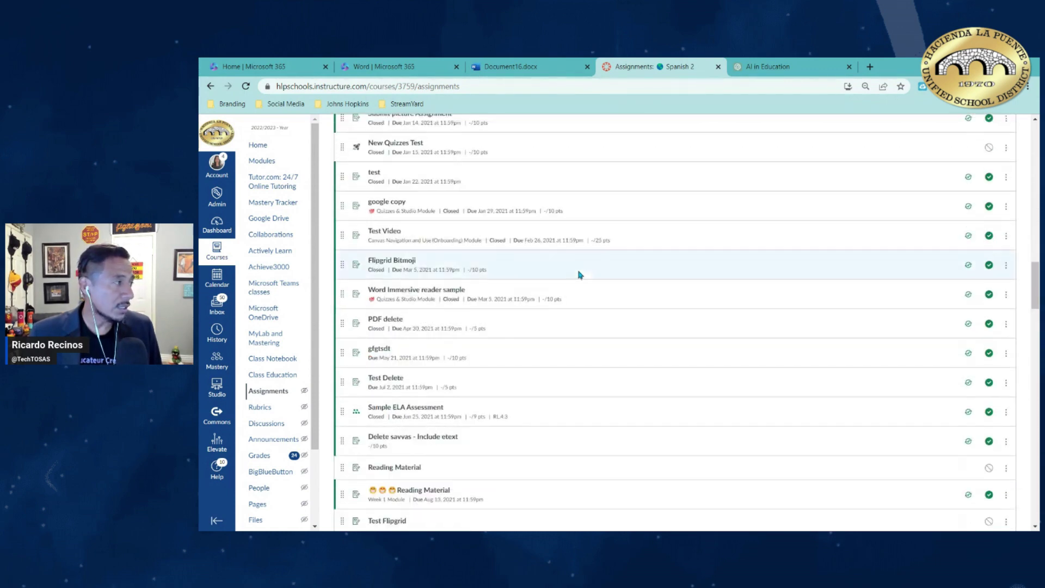
scroll(581, 275, down, 9)
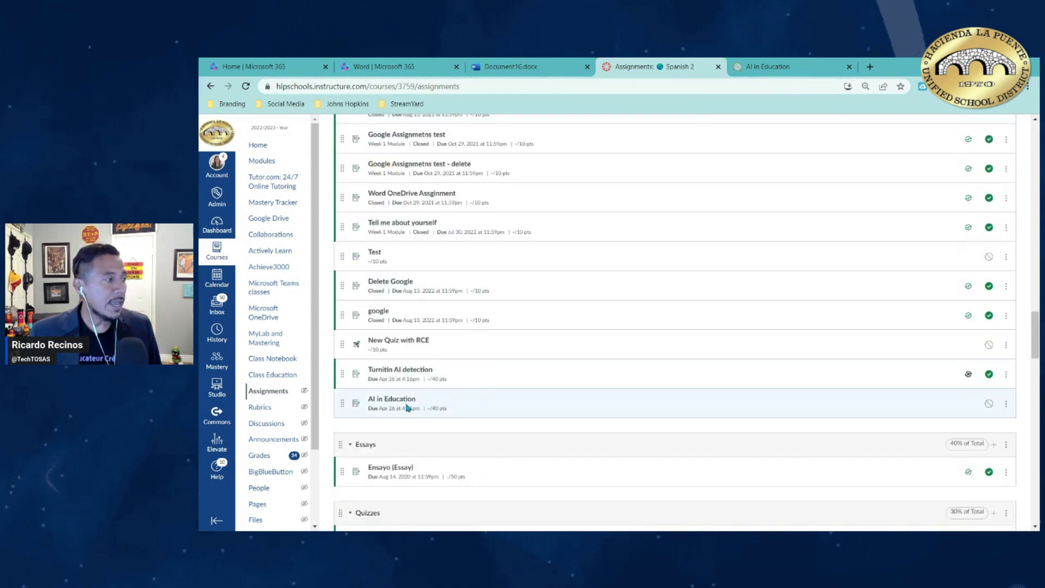
- Open the AI in Education assignment from the assignments list
click(404, 401)
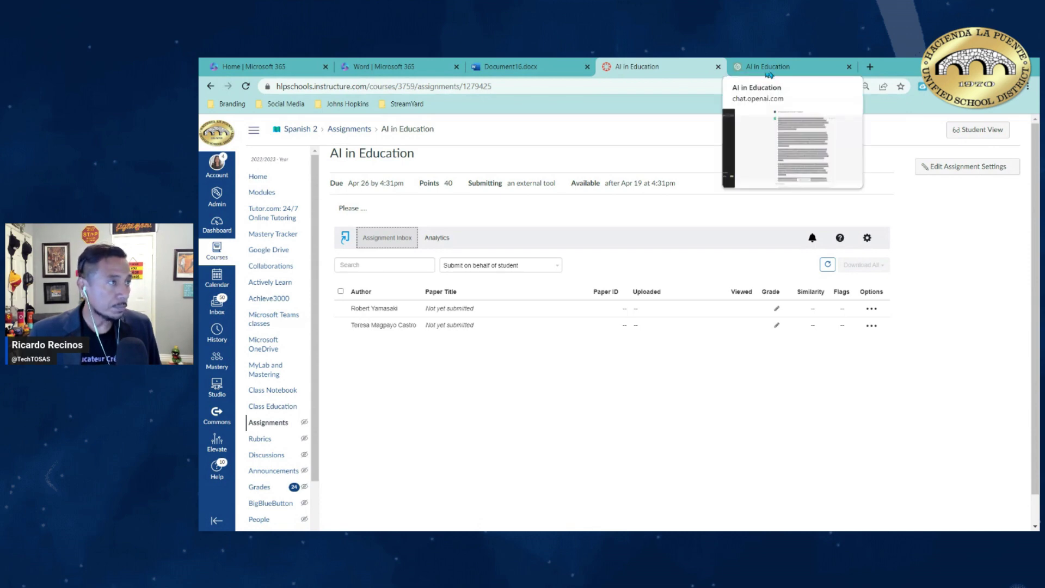
- Copy the ChatGPT essay on AI in education and switch to Document16.docx
click(780, 72)
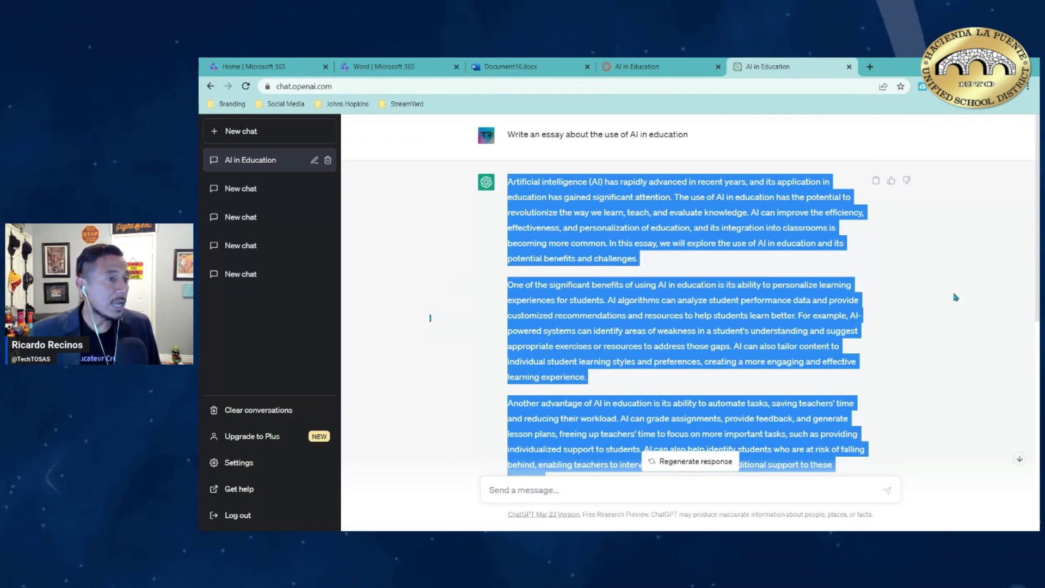
click(698, 332)
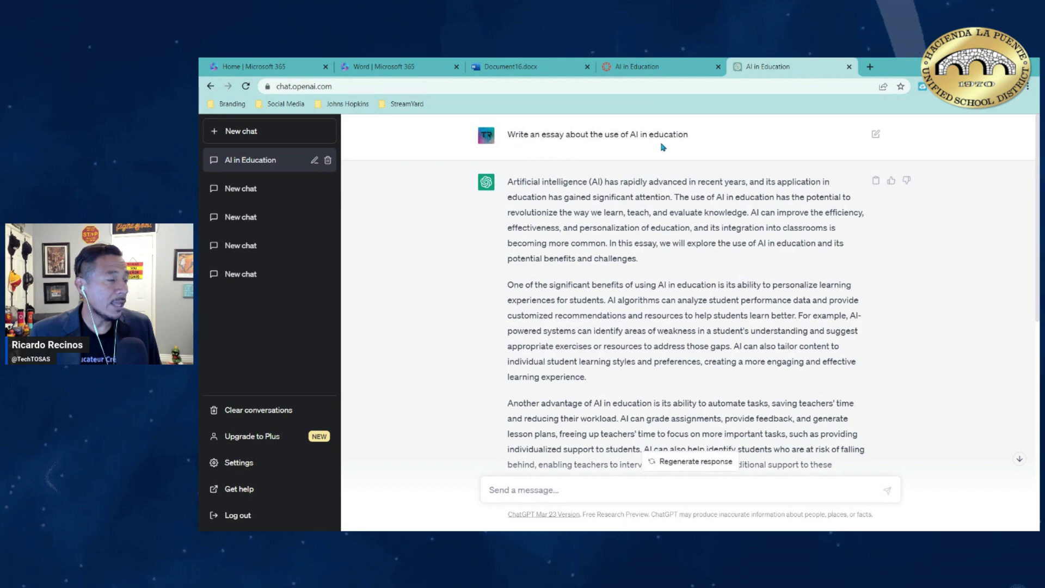
scroll(670, 268, down, 8)
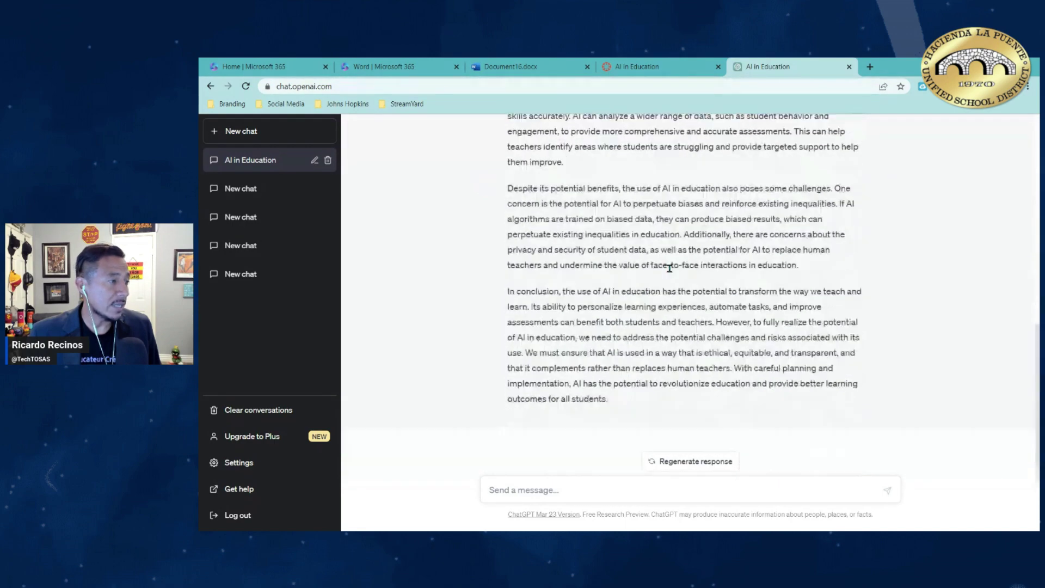
scroll(670, 268, up, 10)
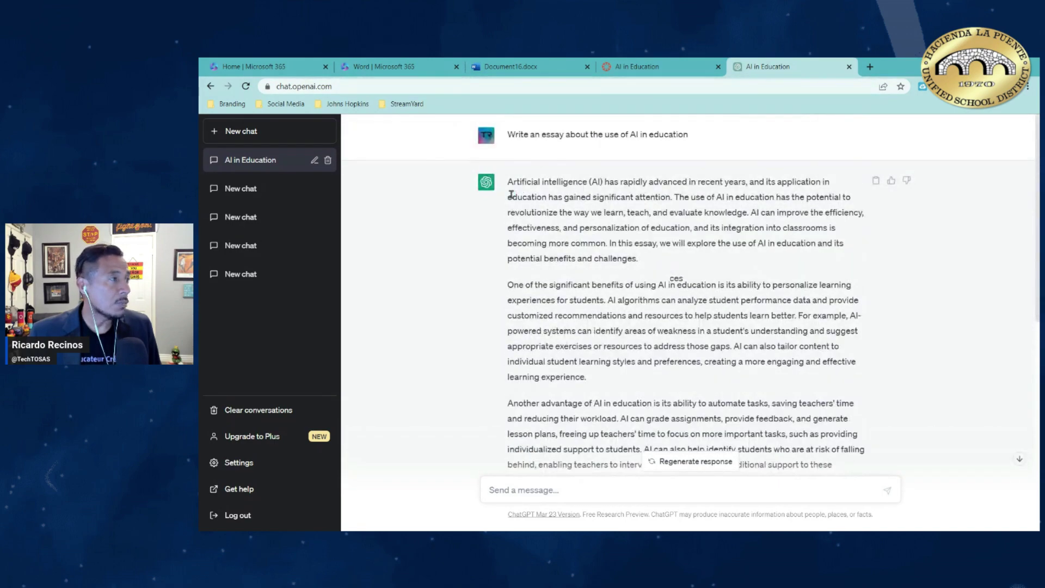
drag(507, 181, 630, 400)
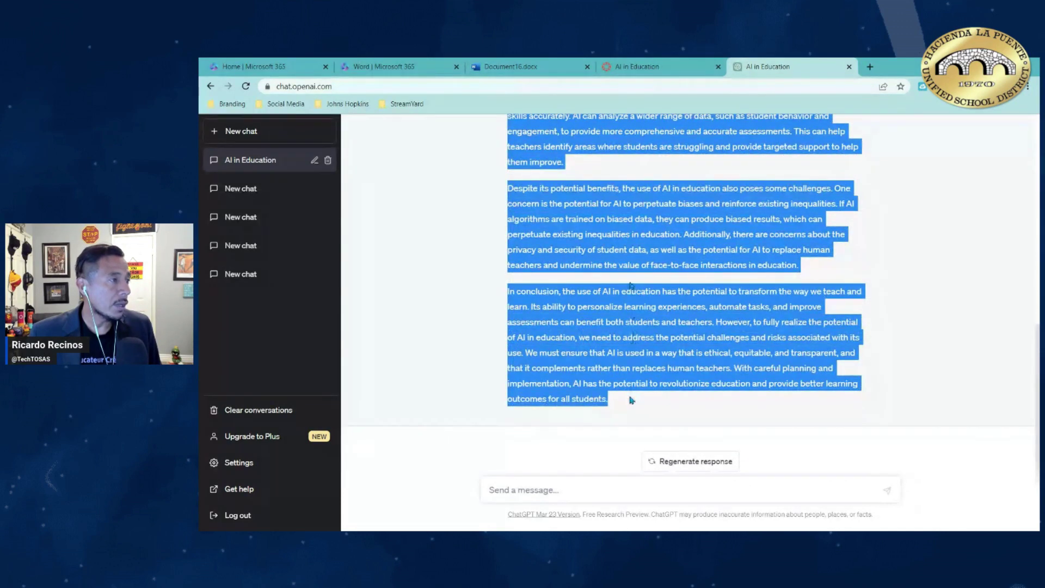
right_click(629, 284)
click(648, 290)
click(539, 67)
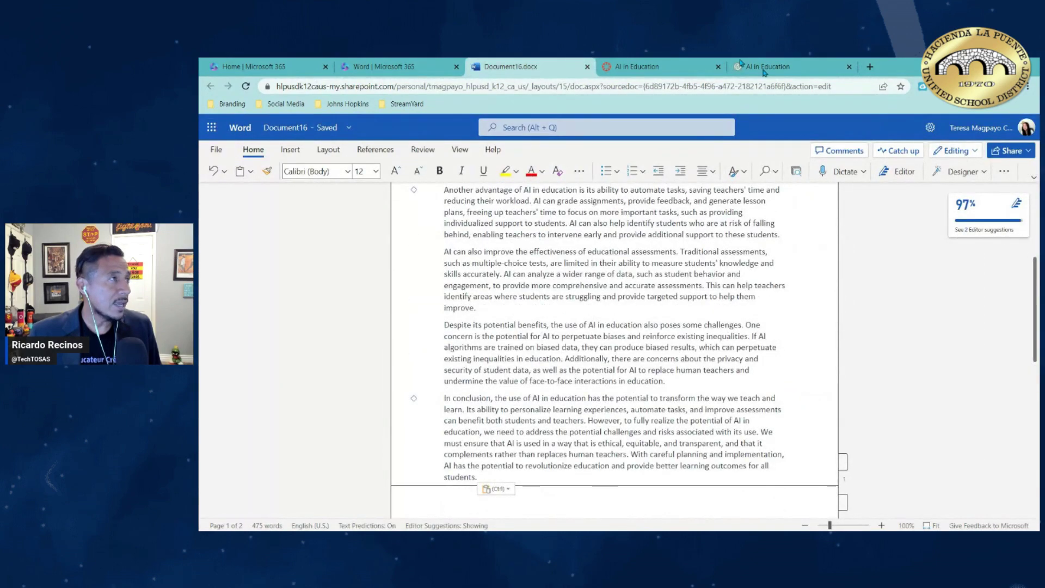
- Choose Document16.docx from Downloads as the first student's AI in Education upload
click(659, 66)
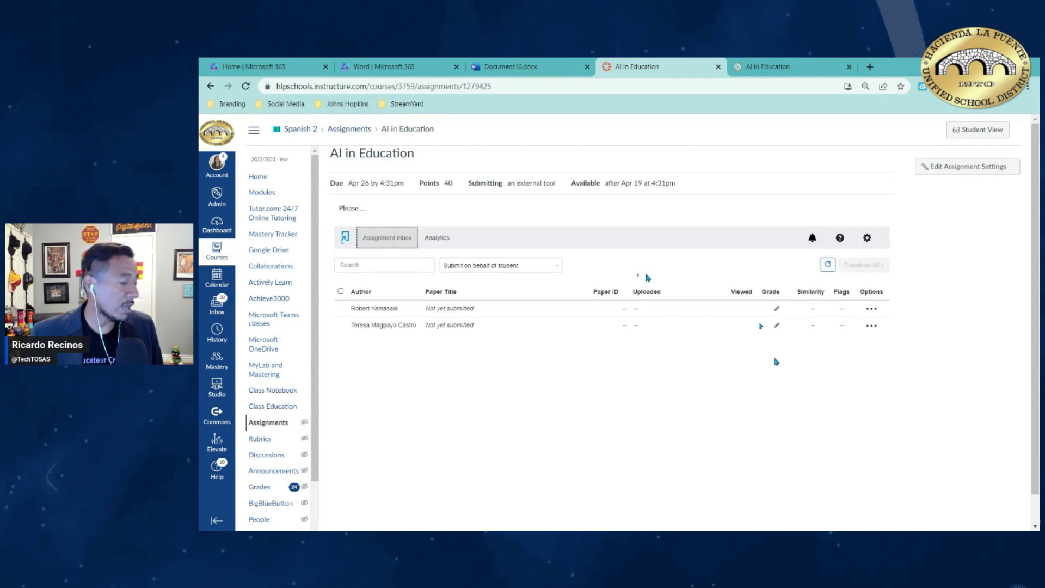
click(871, 309)
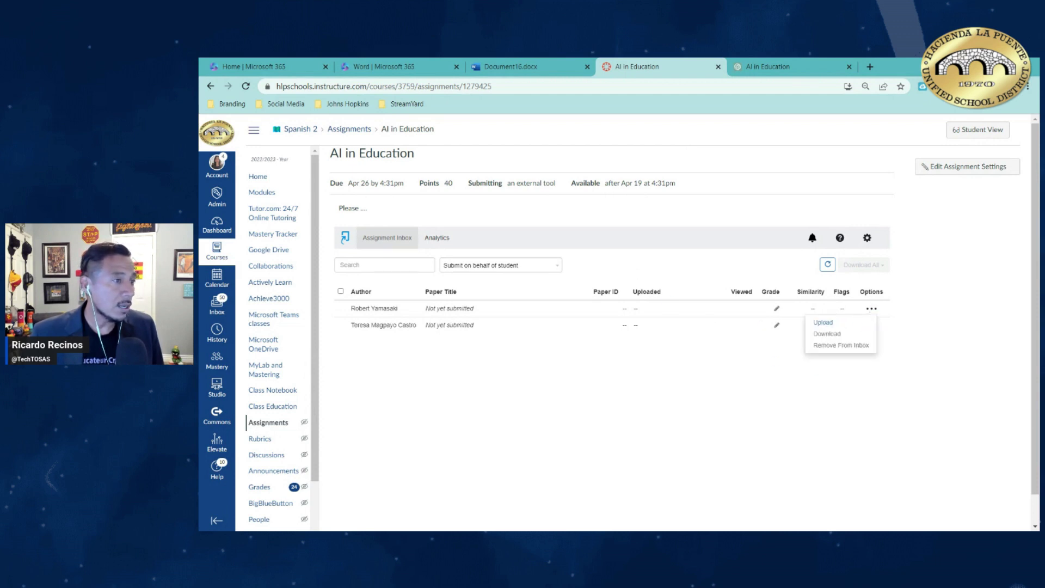
click(824, 323)
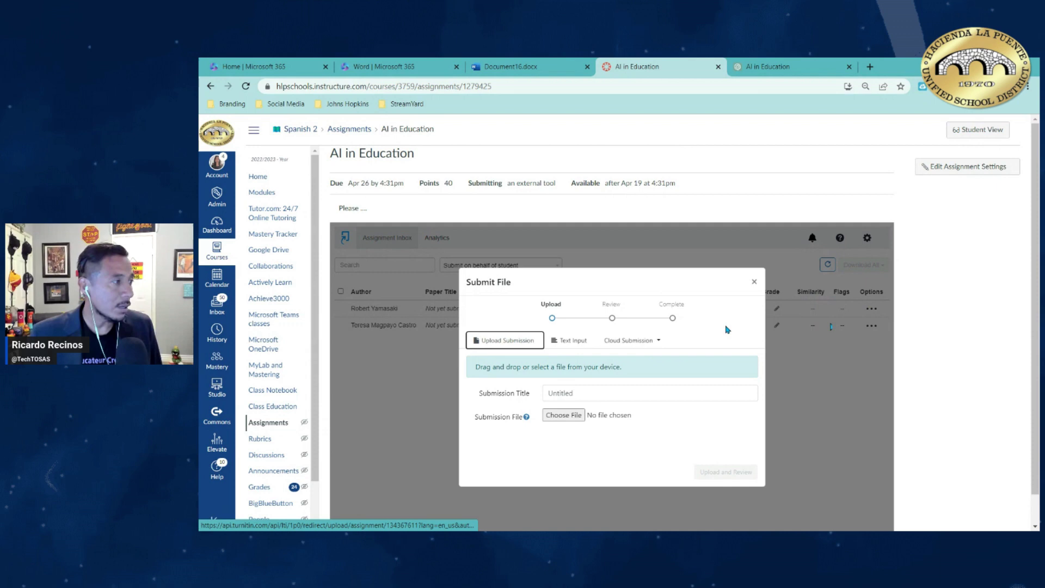
click(568, 416)
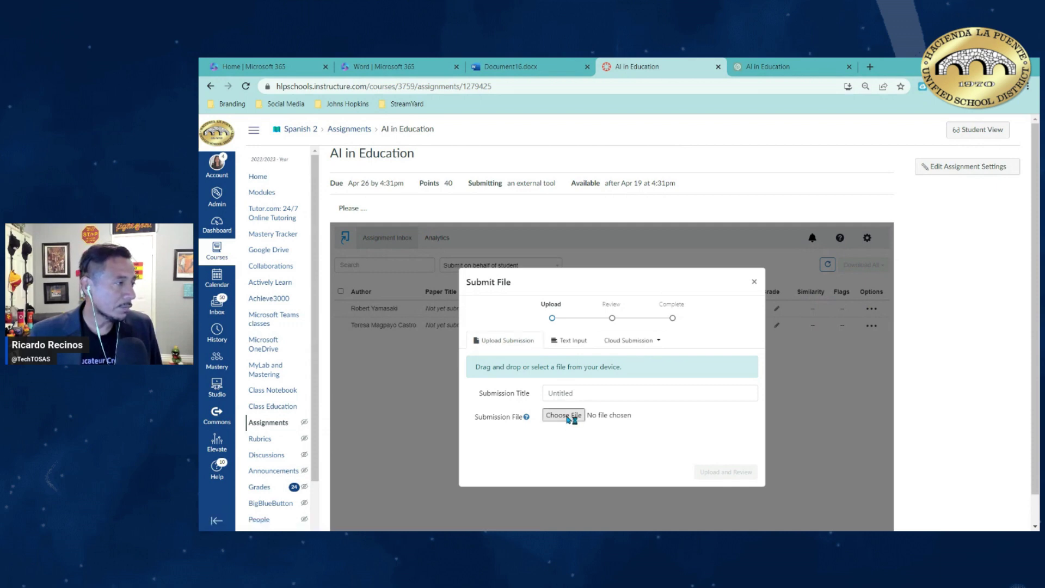
click(319, 159)
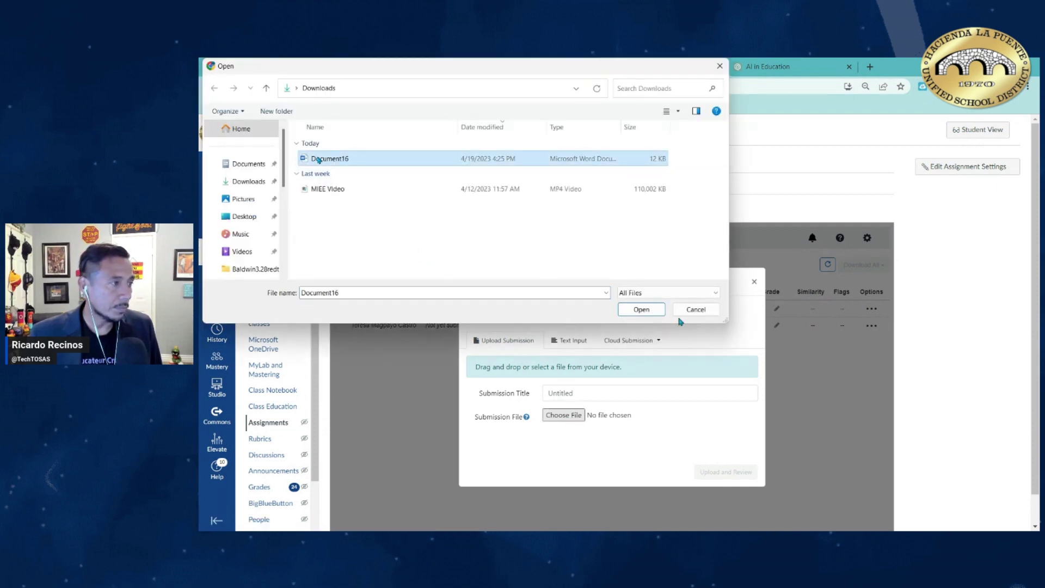
click(643, 310)
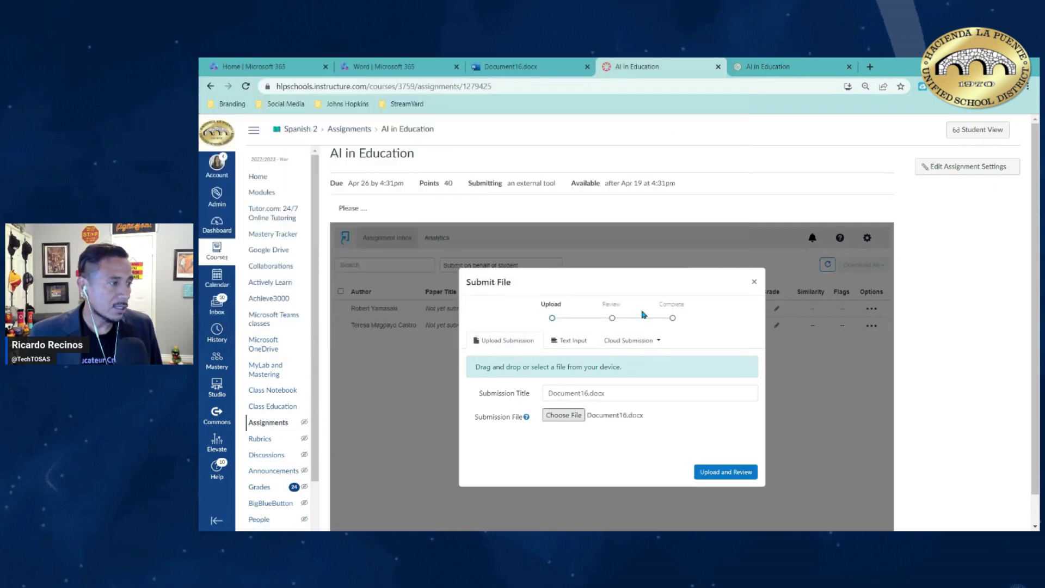
- Upload and review Document16.docx, then submit it to Turnitin
click(732, 473)
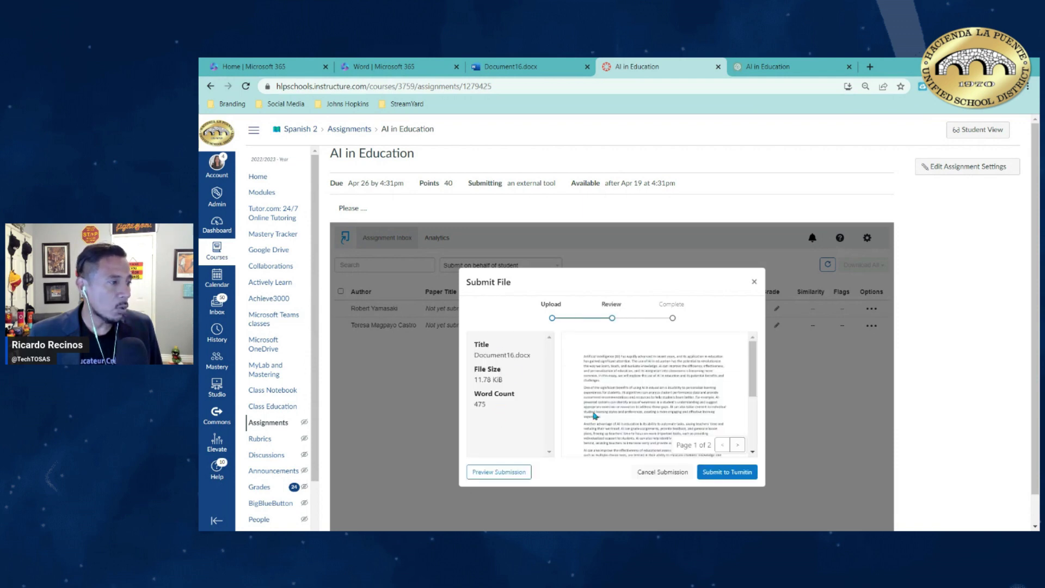
scroll(595, 416, down, 5)
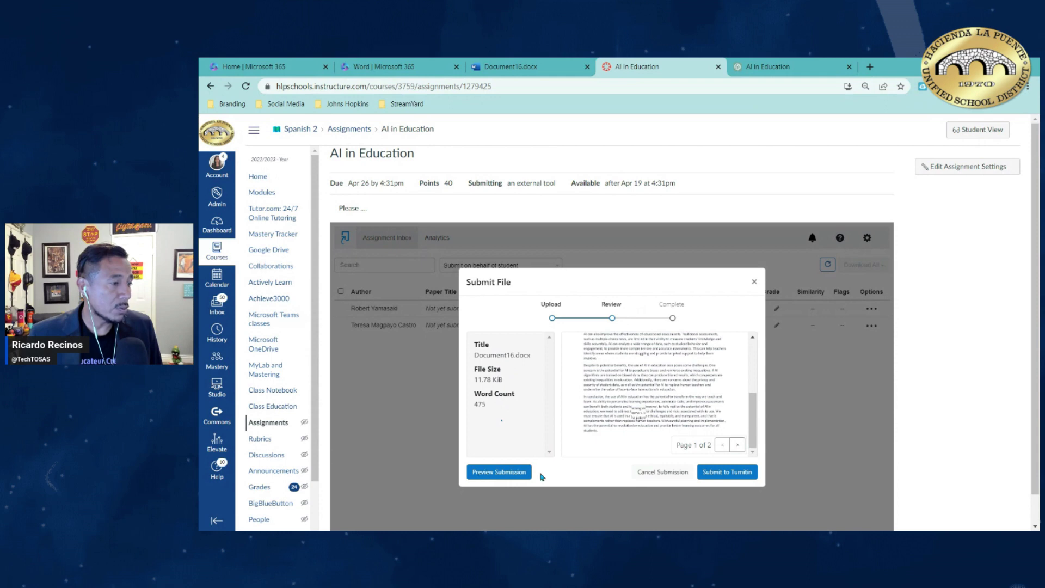
click(748, 477)
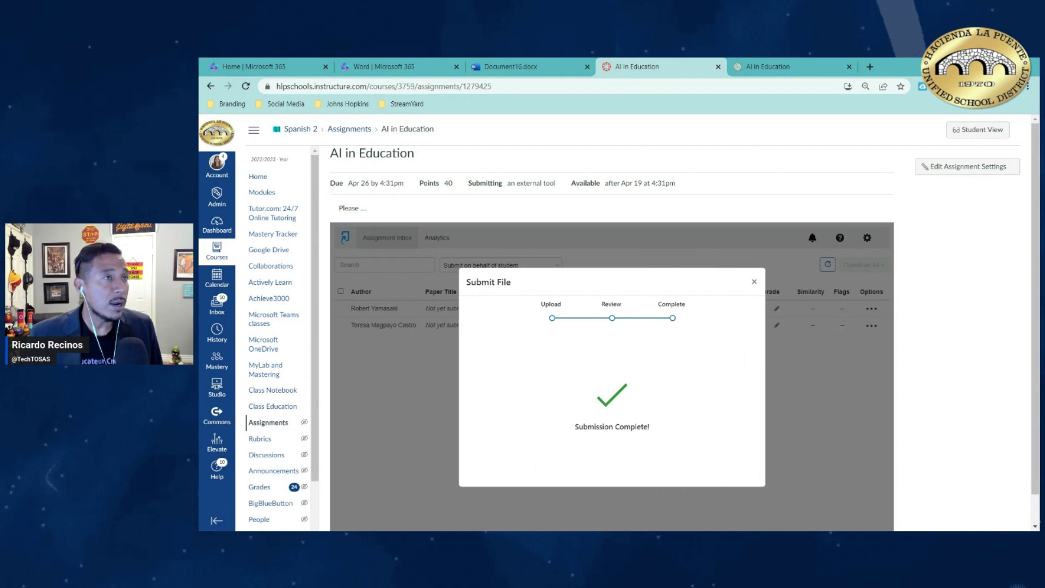
- Go to the Turnitin tab in the other Chrome window
key(alt+Tab)
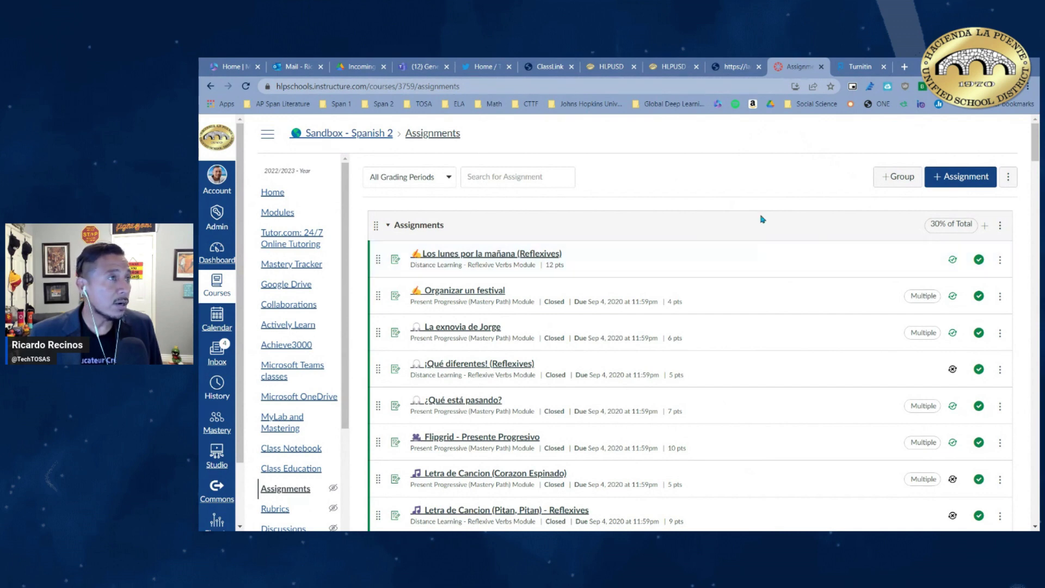
click(852, 69)
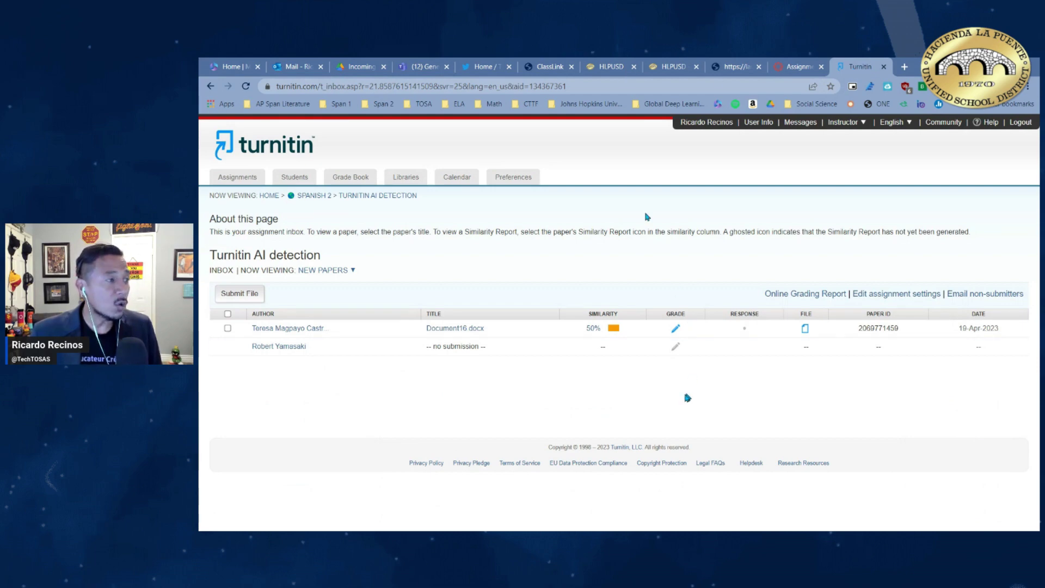
- Reload Turnitin and open the AI in Education inbox showing Document16.docx at 50%
click(246, 88)
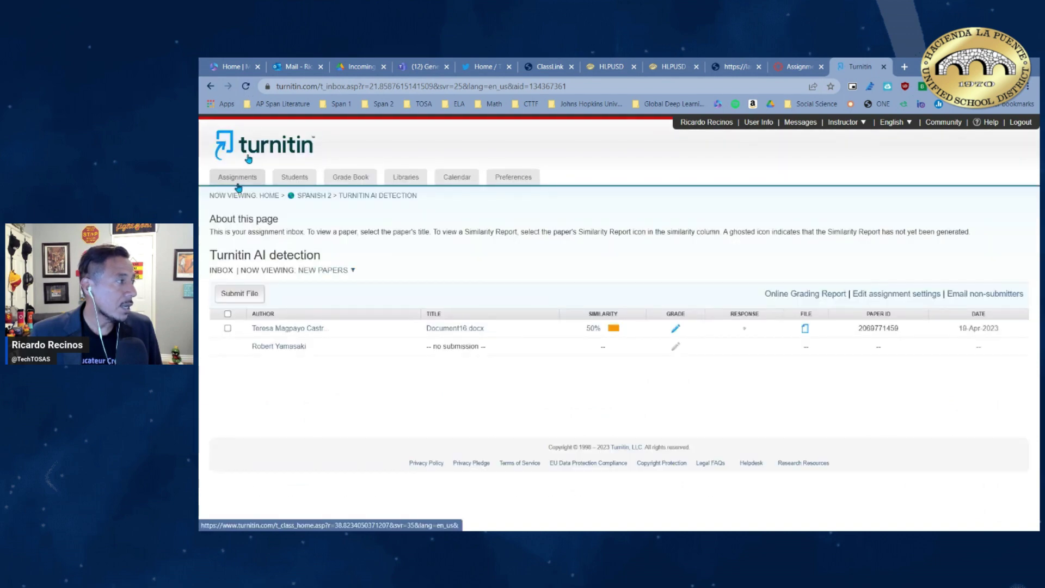
click(241, 183)
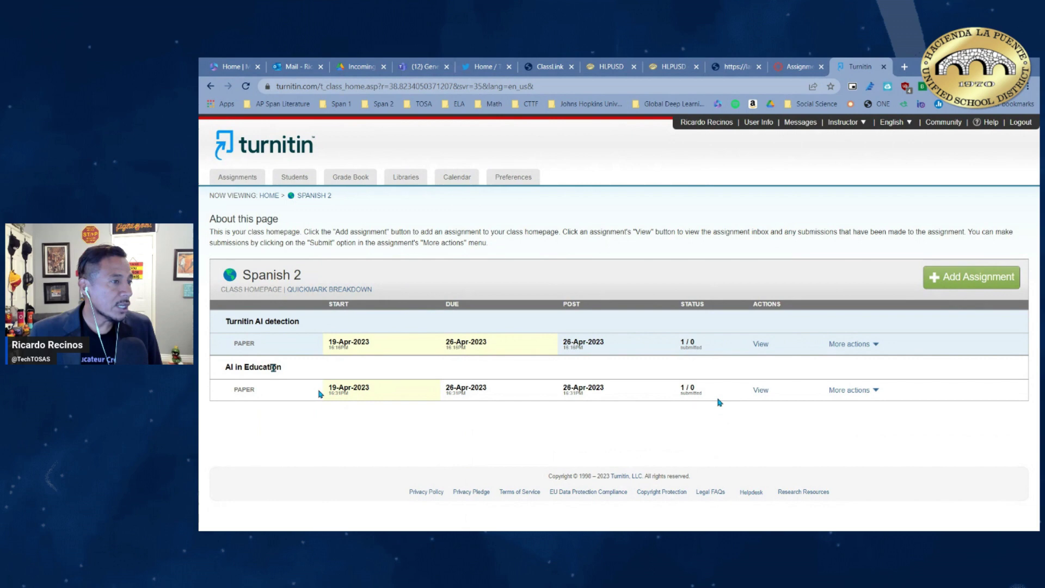
click(760, 391)
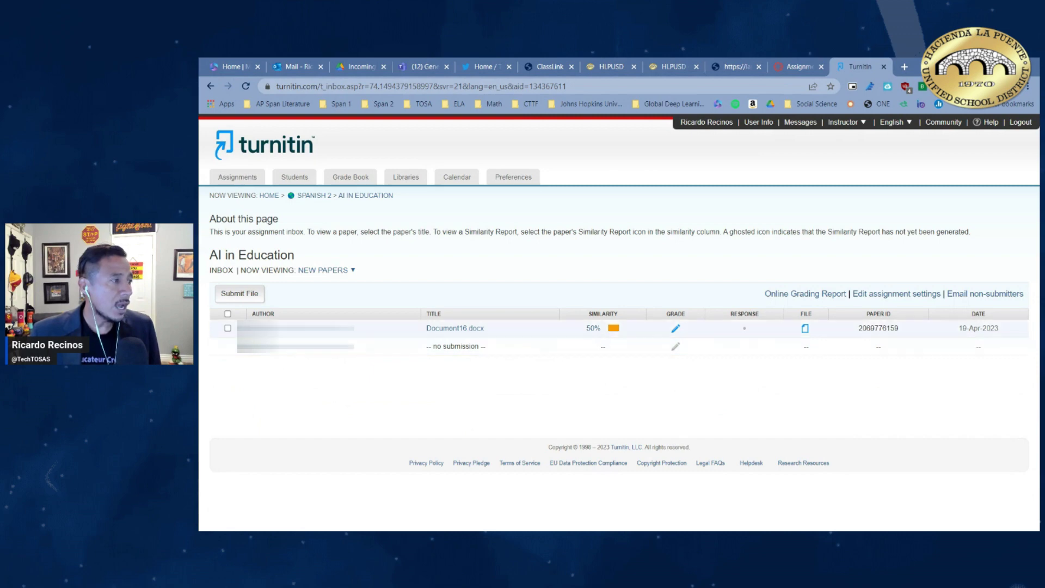
- Open Document16.docx's 50% similarity report, then view and close its Match Overview of sources
click(611, 334)
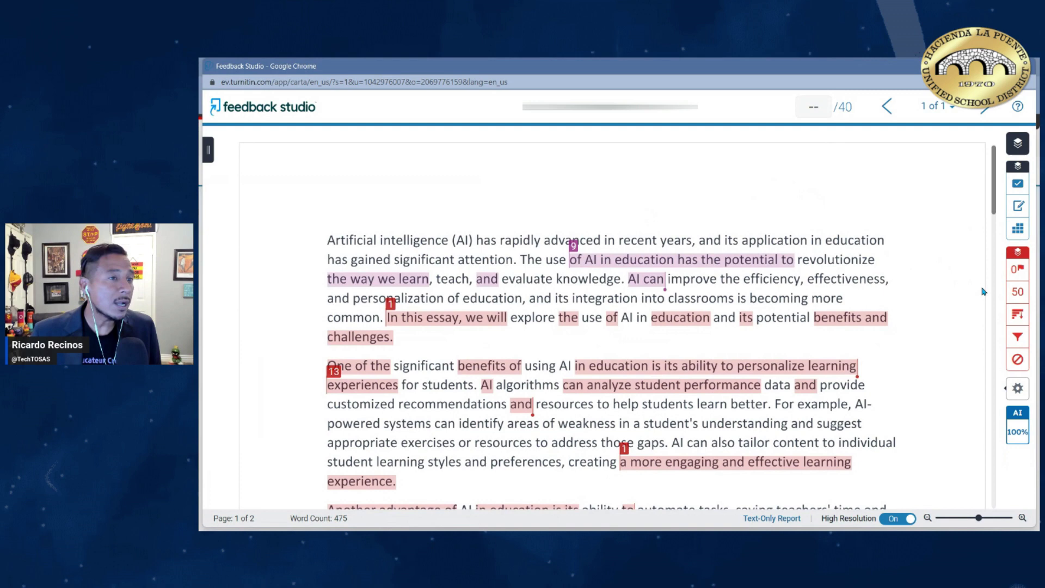
click(1018, 291)
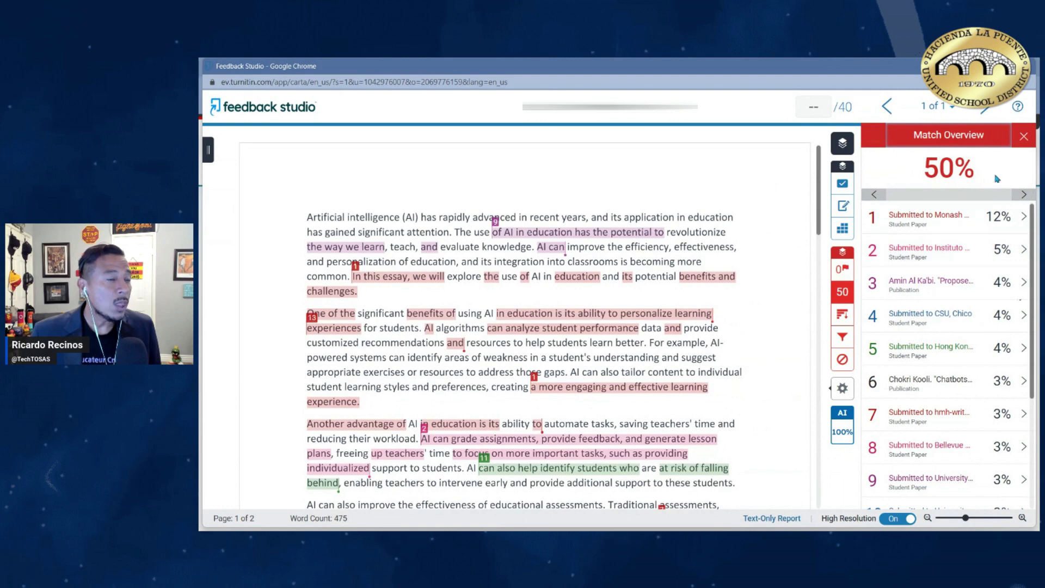
click(1025, 139)
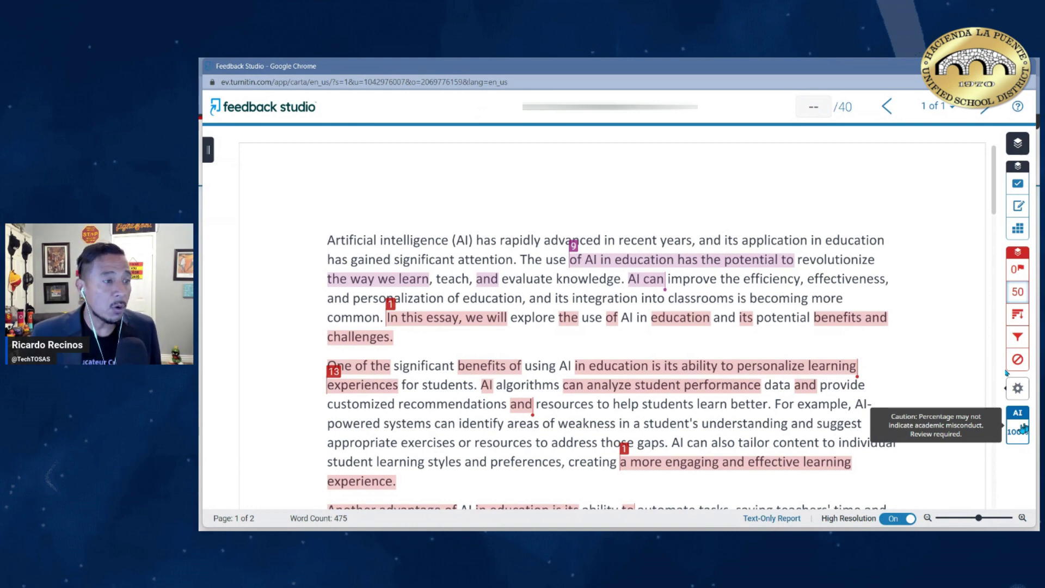
- Review the 100% AI writing report for Document16.docx, then return to the AI in Education inbox
click(1024, 428)
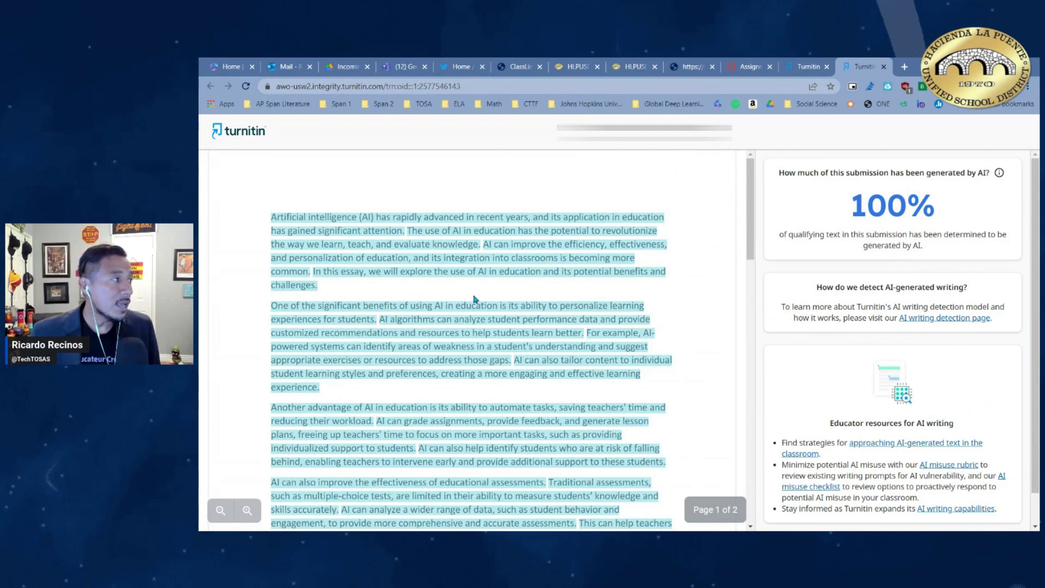
scroll(475, 300, down, 4)
scroll(475, 300, down, 1)
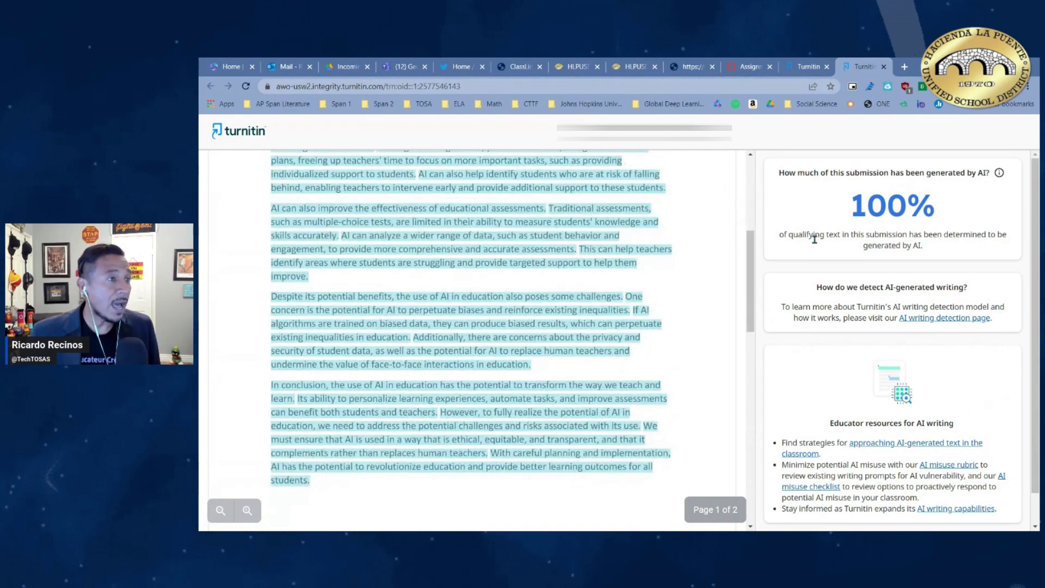
scroll(541, 312, up, 2)
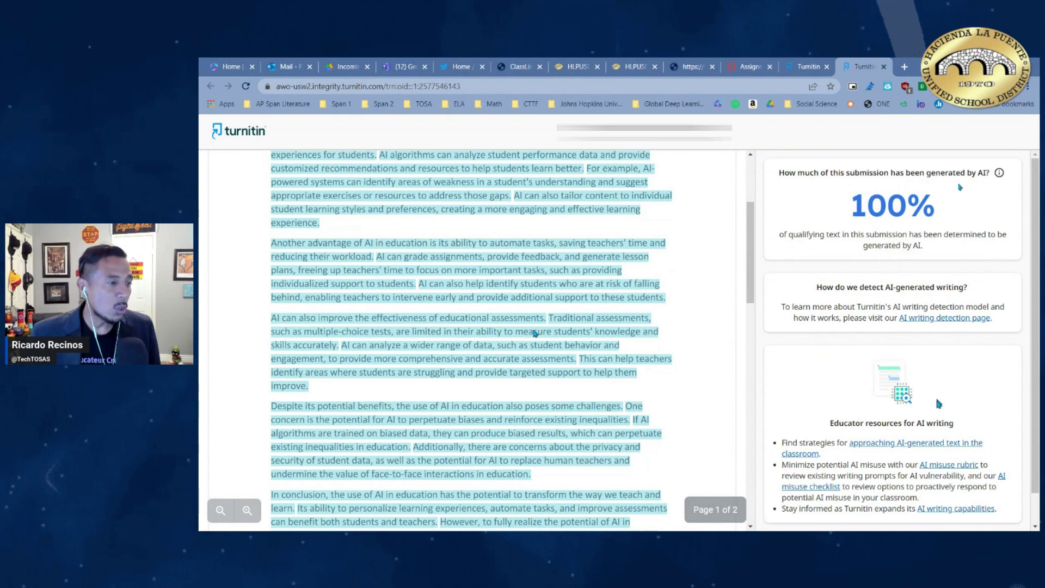
scroll(936, 395, down, 1)
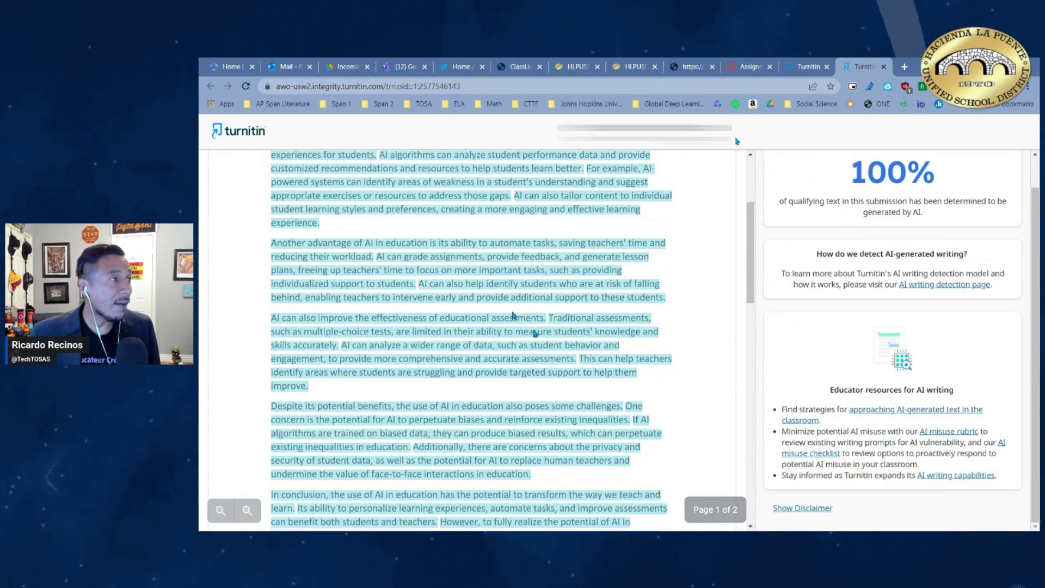
scroll(514, 315, up, 3)
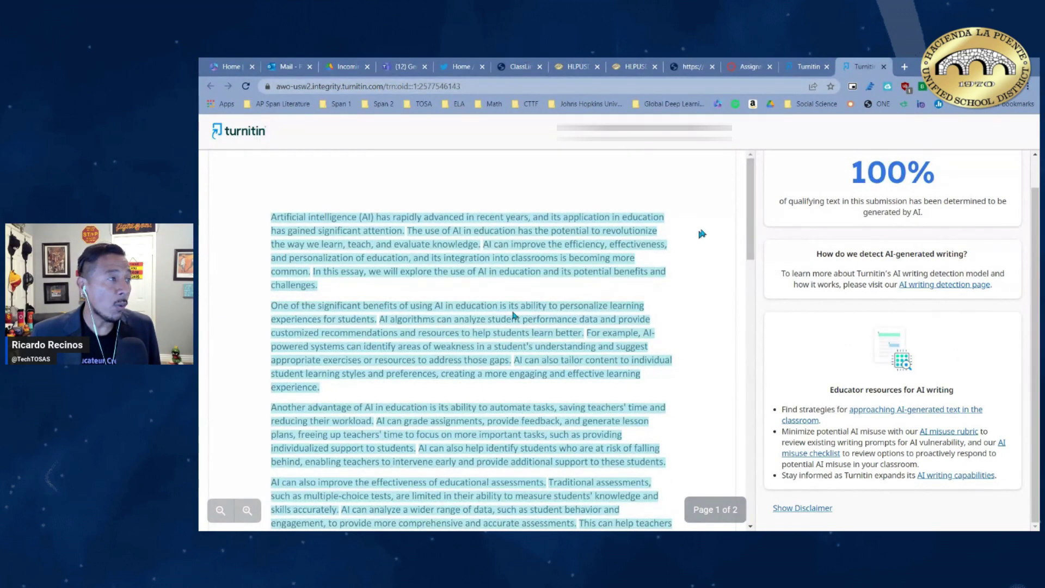
click(808, 67)
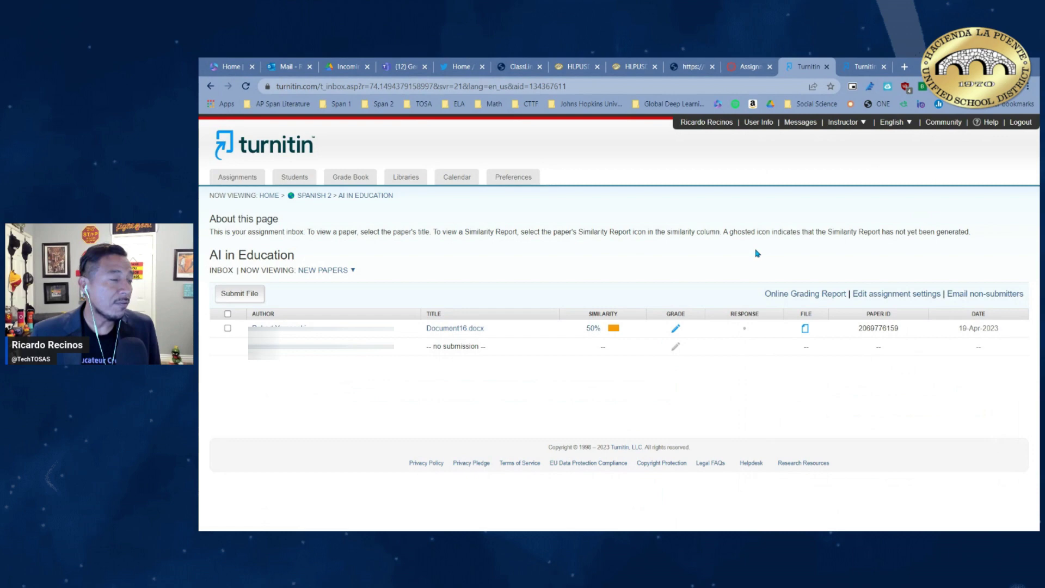